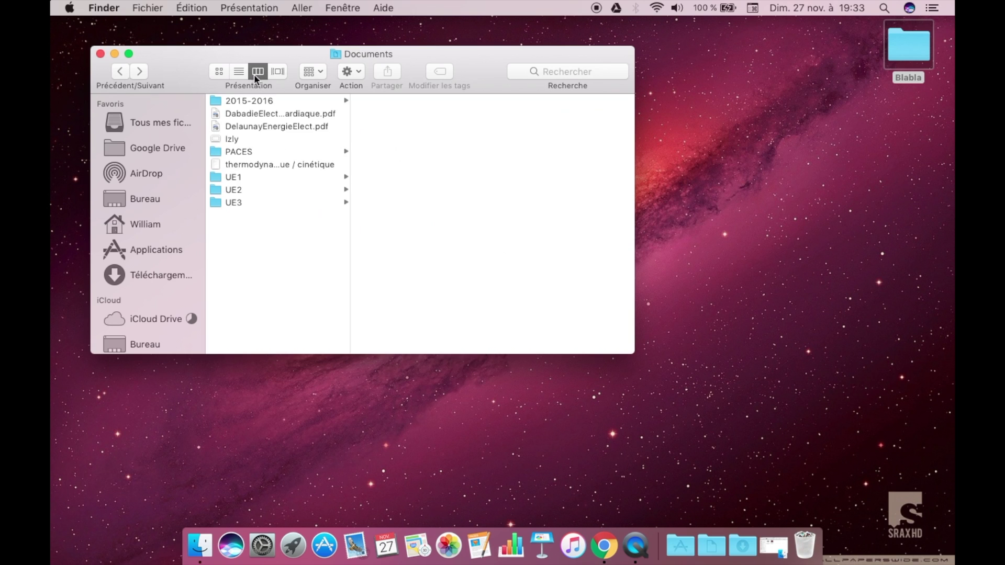
Show the Documents folder as icons, select a few files to look at their thumbnails, and clear the selection
left_click(272, 75)
left_click(219, 74)
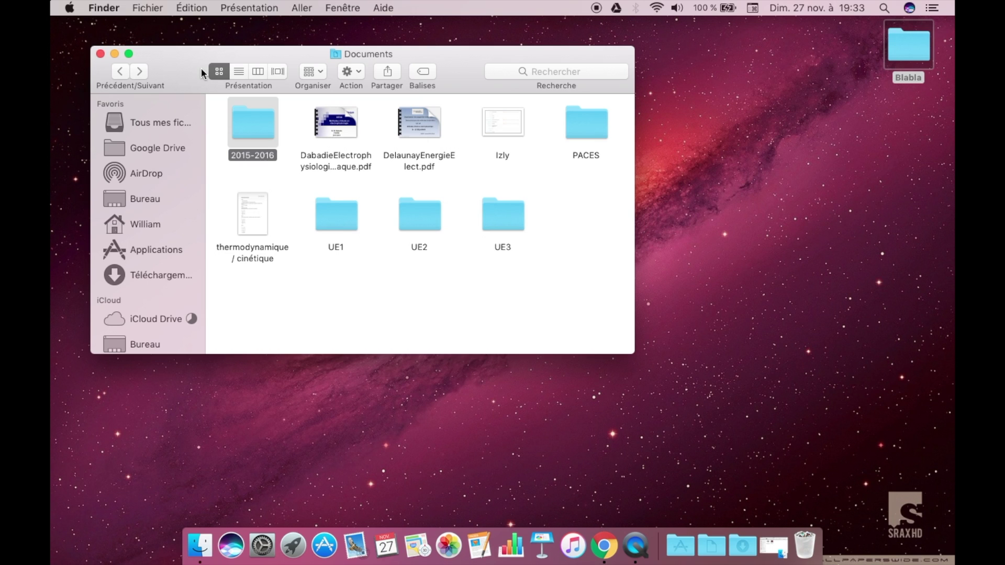
left_click(343, 123)
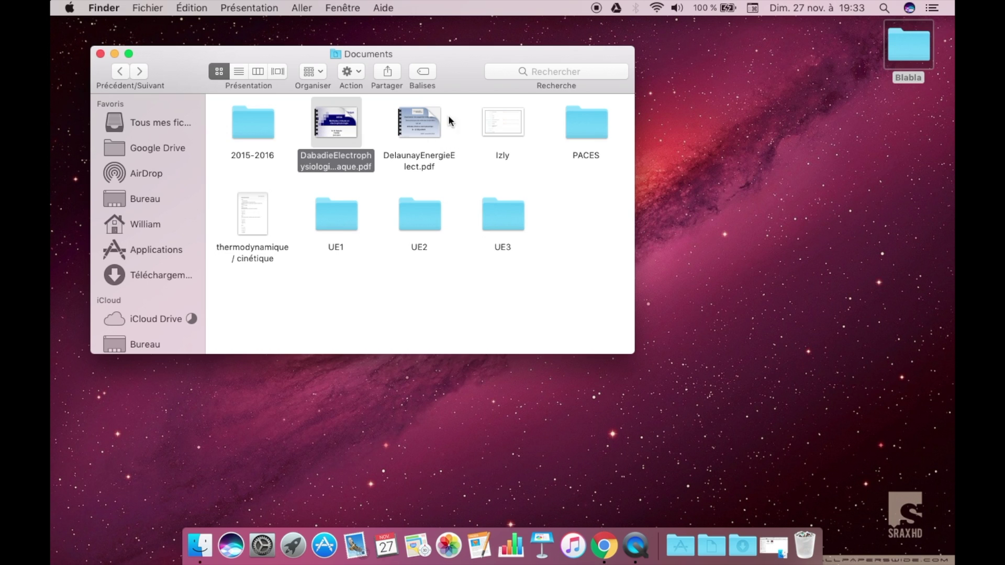
left_click(519, 123)
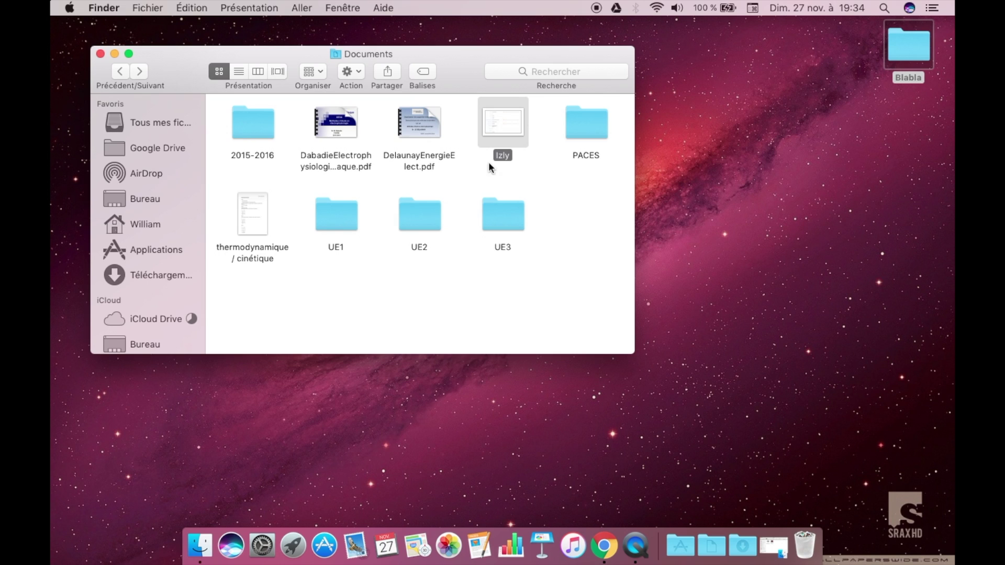
left_click(265, 228)
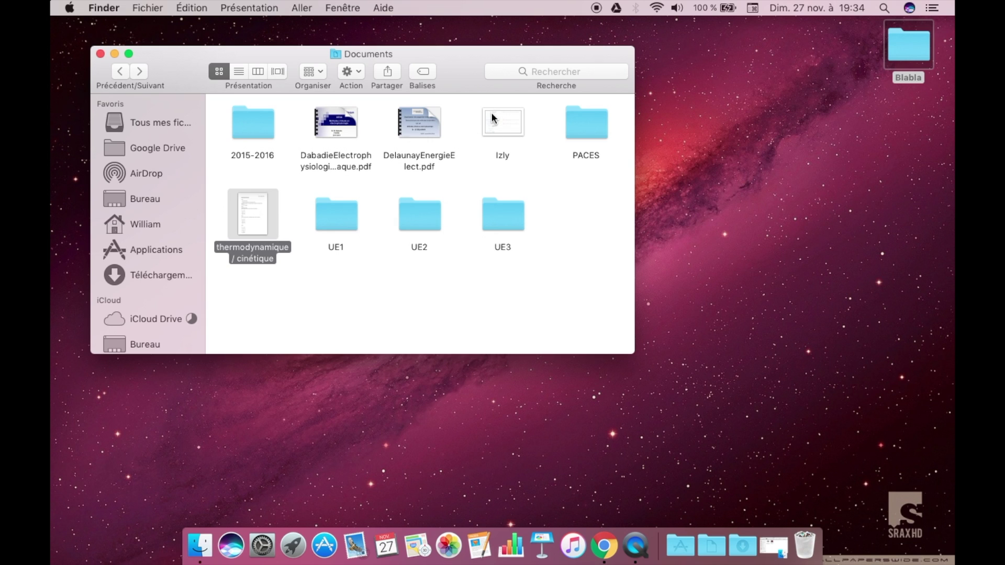
left_click(537, 268)
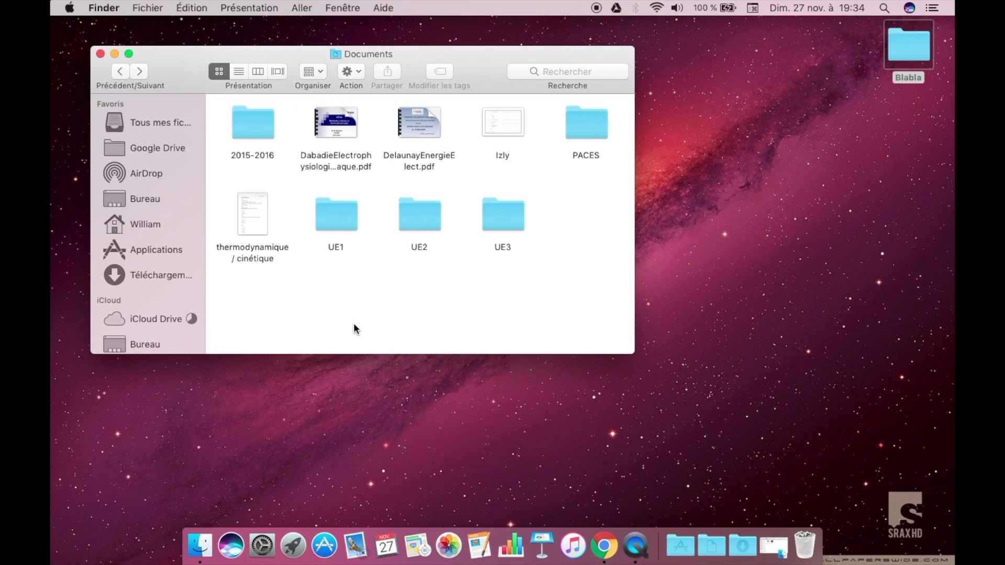
Show the Documents folder as a list and examine the modification date, size and type columns
left_click(238, 71)
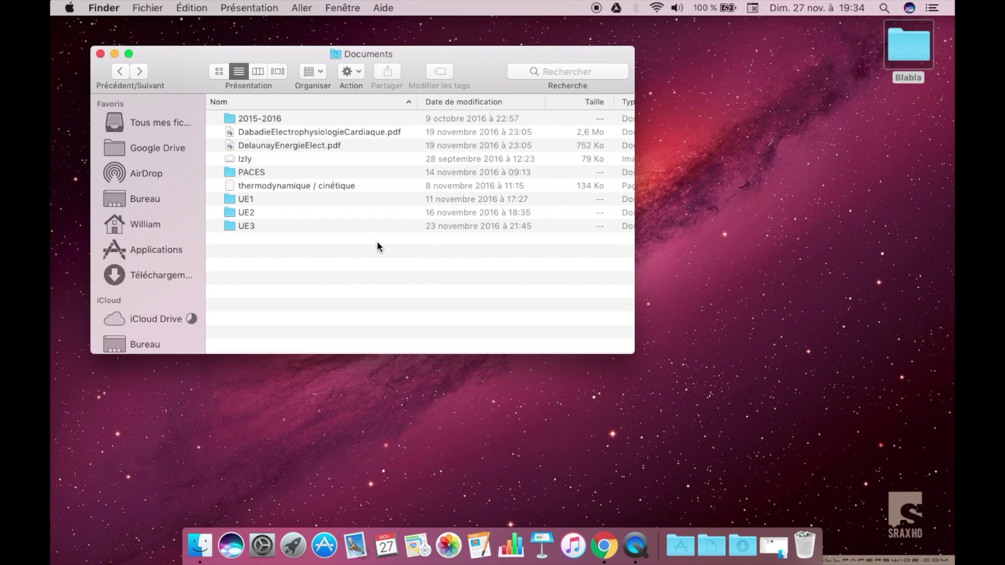
scroll(526, 237, "right", 3)
scroll(526, 237, "left", 3)
scroll(529, 235, "right", 3)
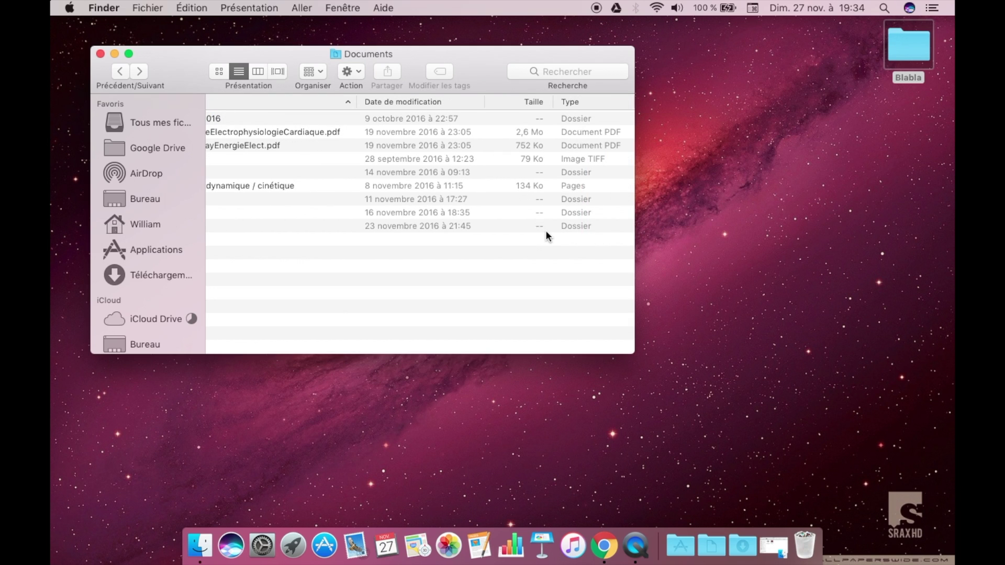
scroll(546, 230, "left", 3)
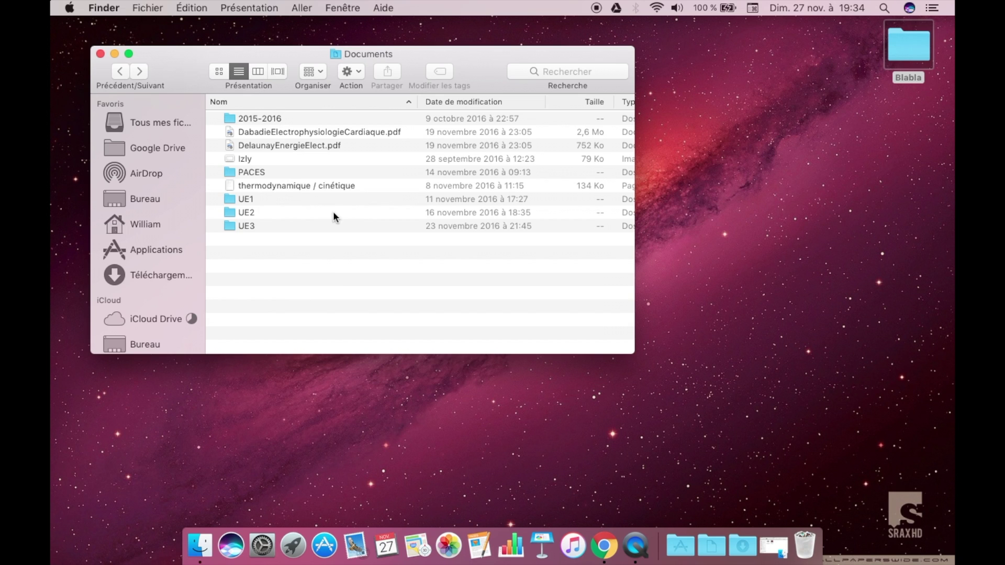
Show the Documents folder in column view and browse the UE3, UE2 and UE1 folders
left_click(258, 71)
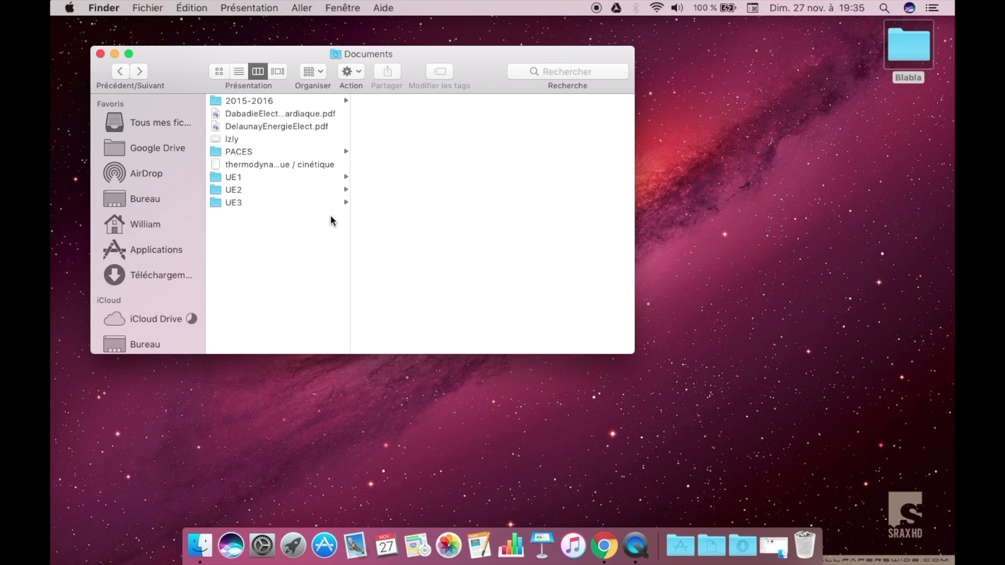
left_click(289, 202)
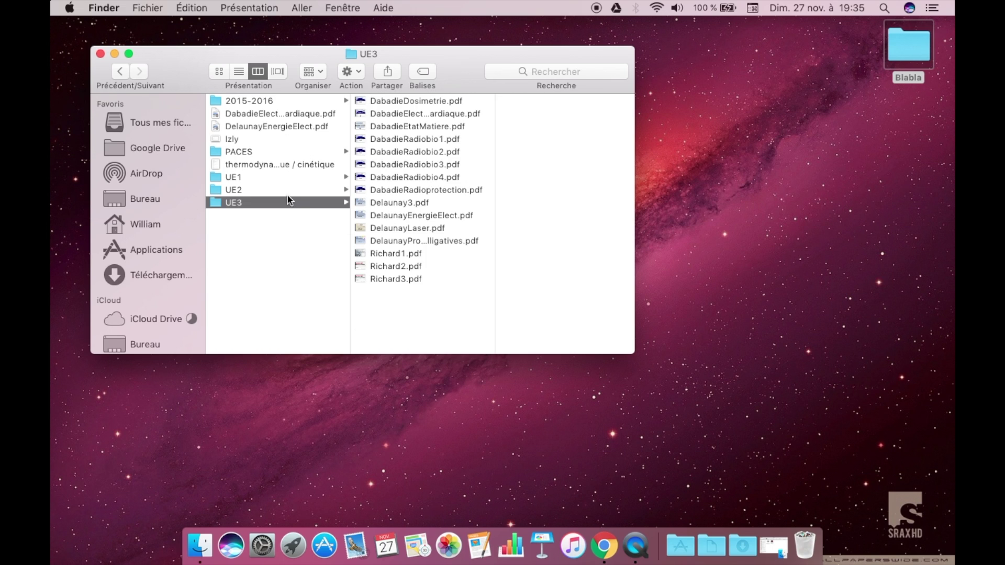
left_click(277, 189)
left_click(280, 178)
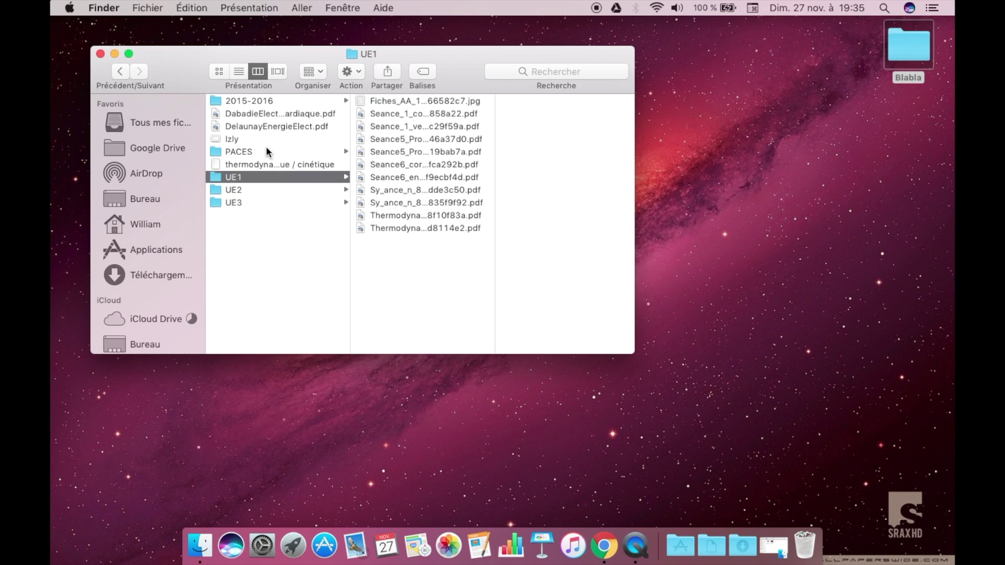
Browse the EDsUE1, UE1 and UE2B subfolders of PACES and look through the UE2B file list
left_click(284, 151)
left_click(383, 216)
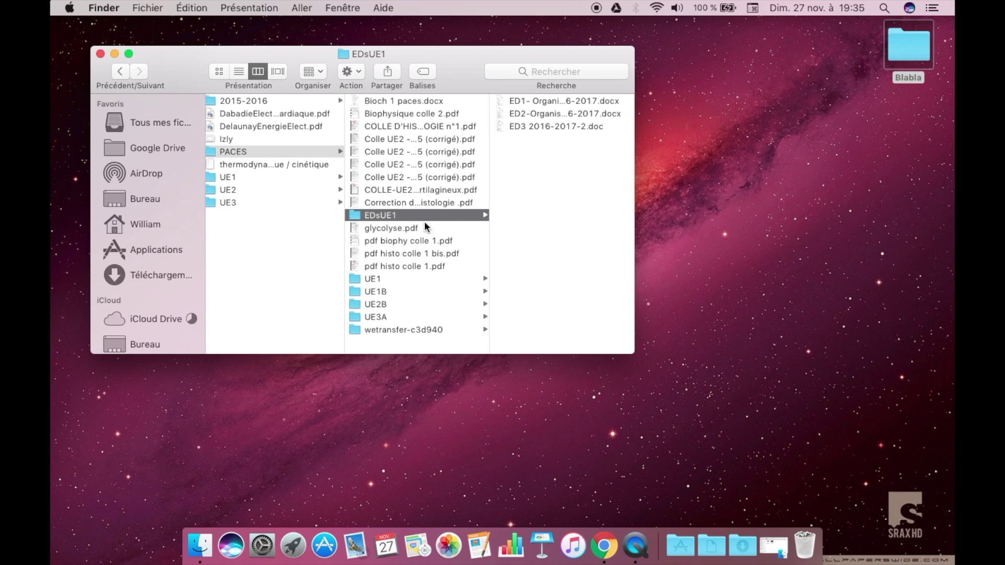
left_click(480, 280)
left_click(464, 302)
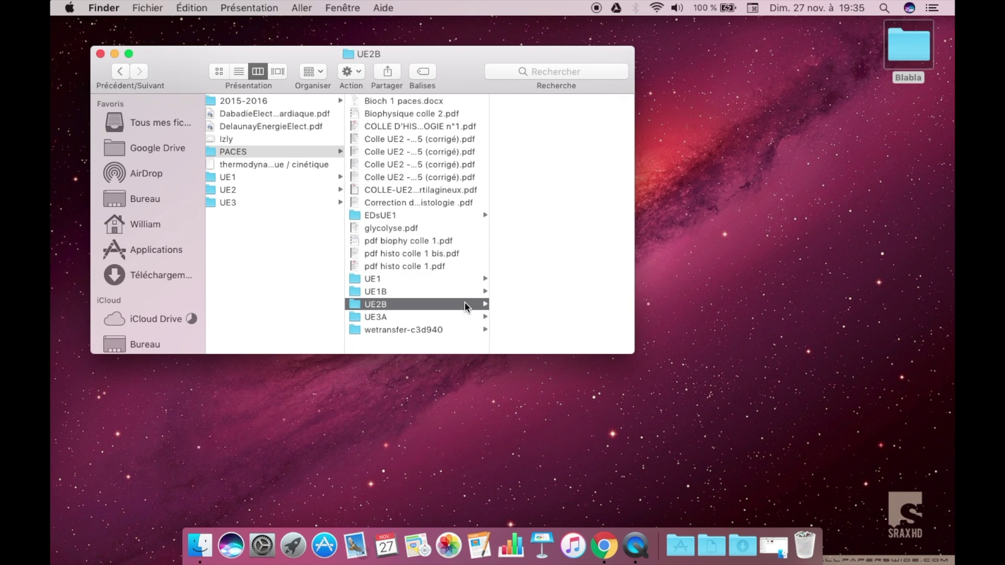
scroll(559, 250, "down", 3)
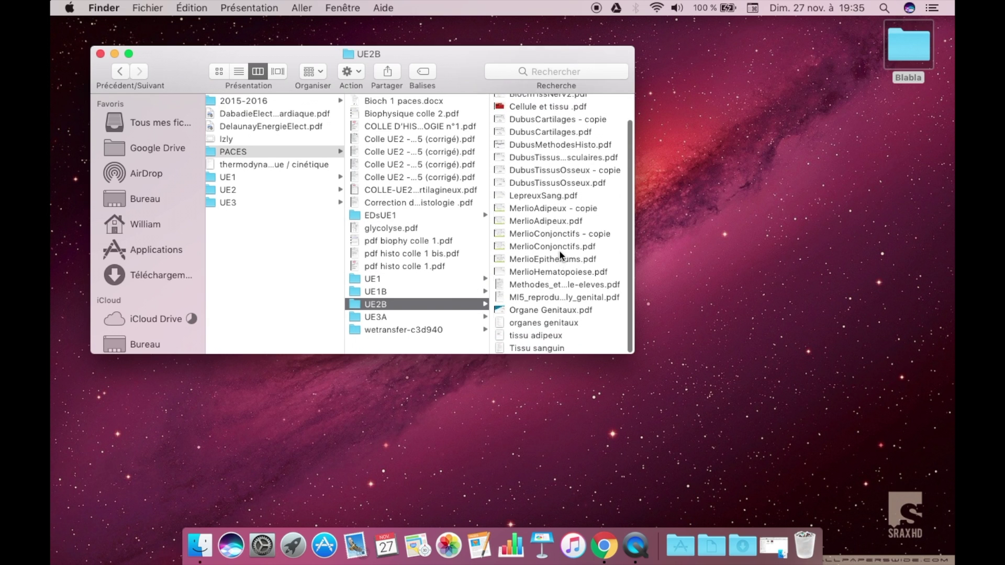
scroll(559, 250, "up", 4)
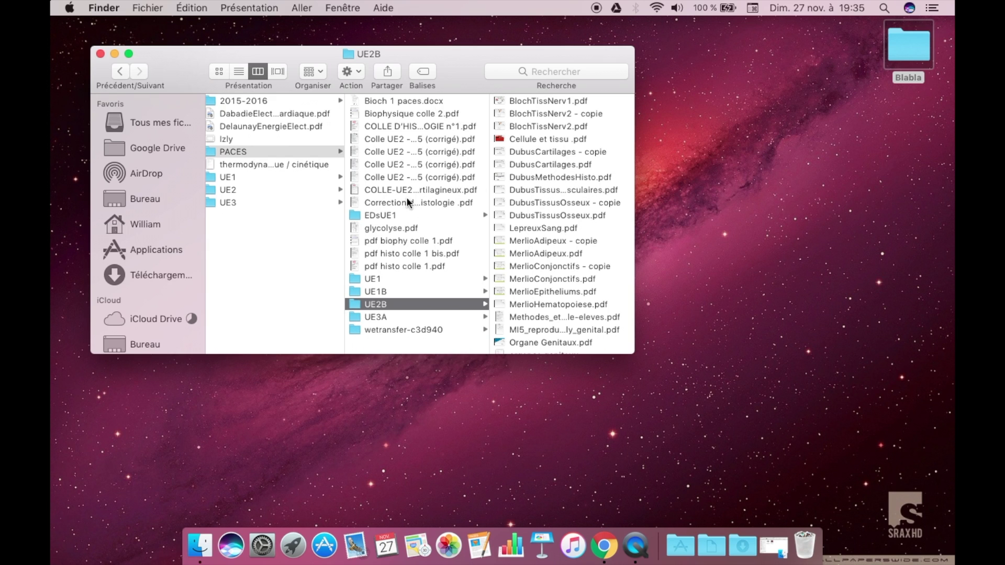
Return to the EDsUE1 subfolder of PACES, and display the contents of the 2015-2016 folder
left_click(416, 216)
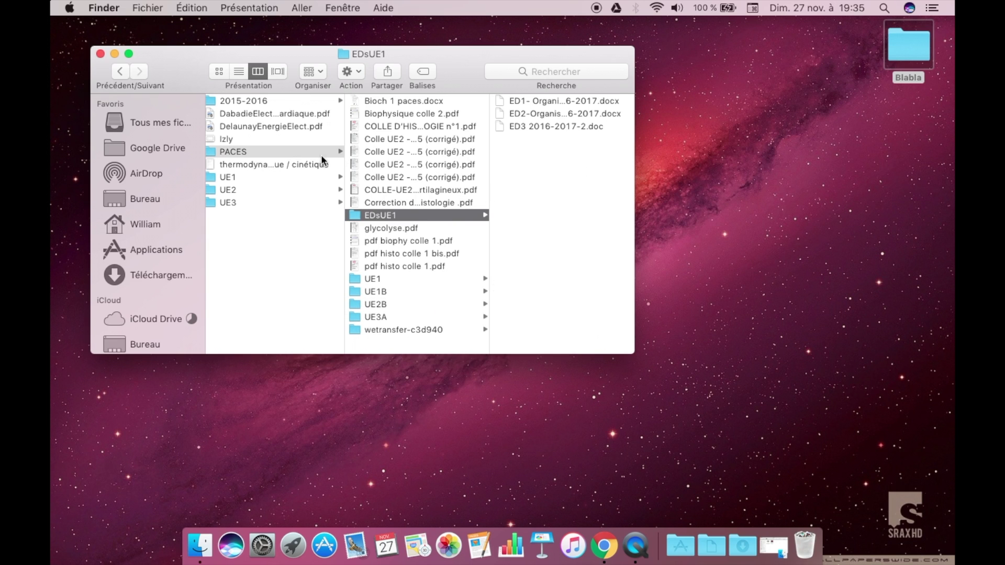
scroll(285, 147, "left", 1)
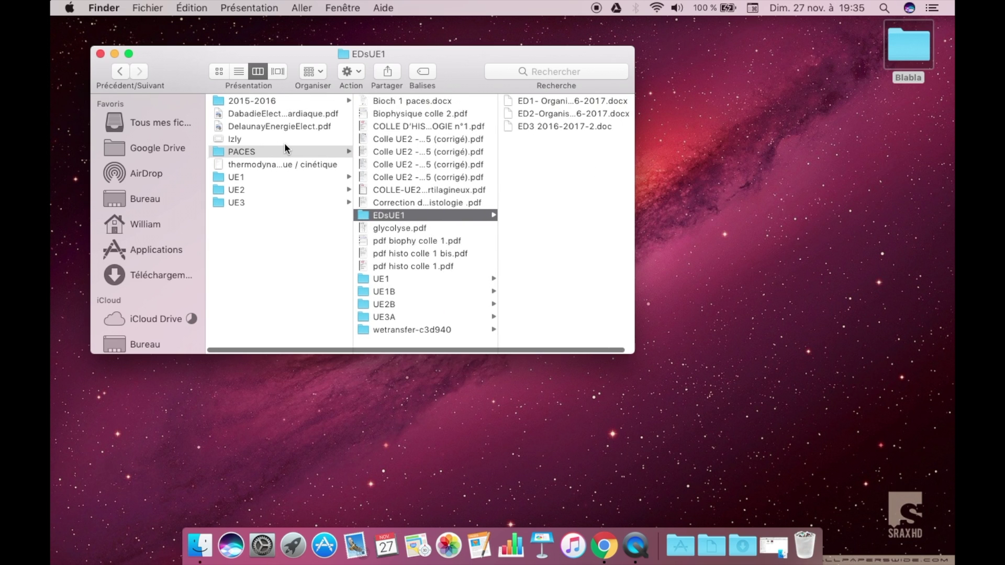
left_click(254, 101)
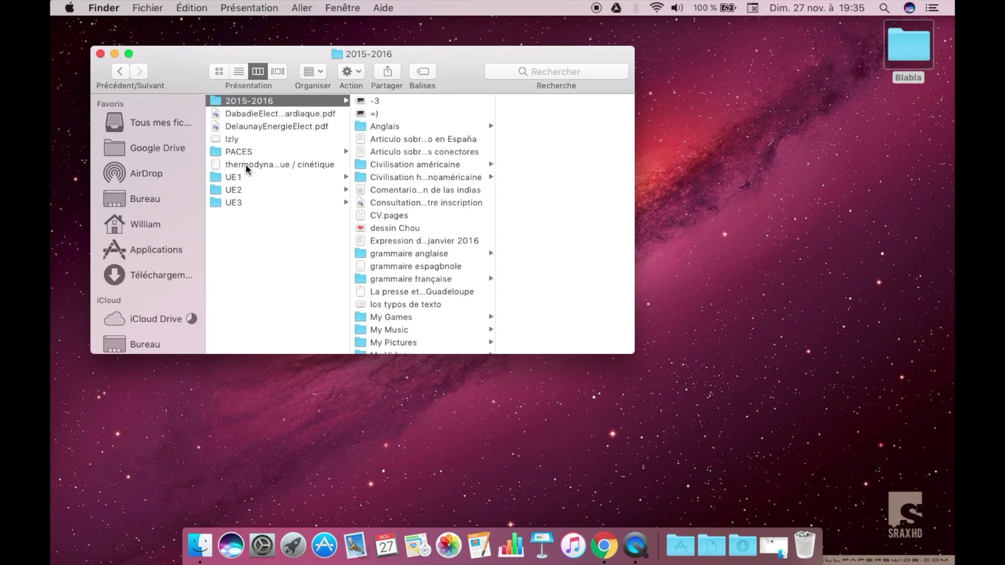
Show the 2015-2016 folder in Cover Flow, flip through its file previews, and close the window
left_click(277, 74)
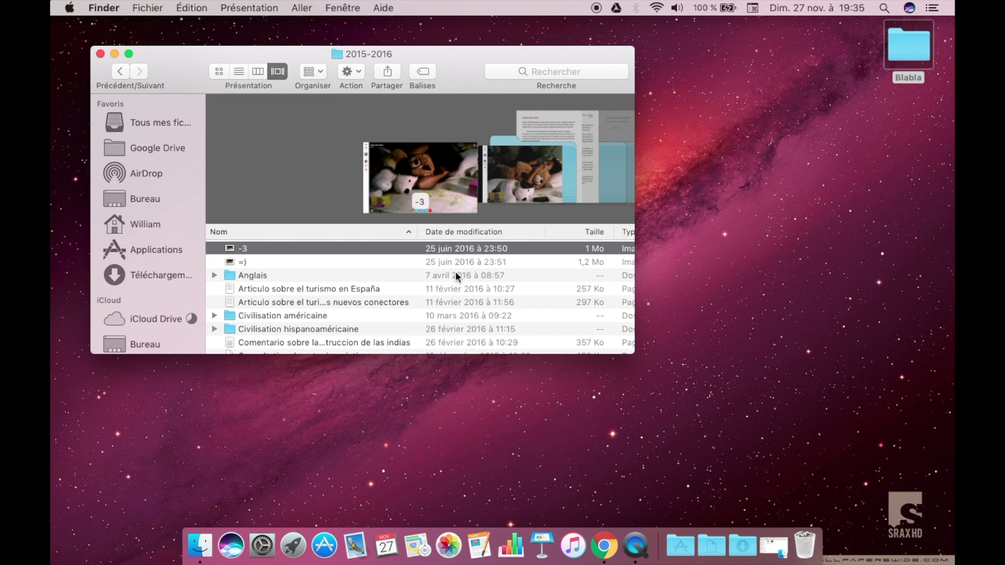
scroll(455, 276, "right", 3)
scroll(581, 213, "right", 5)
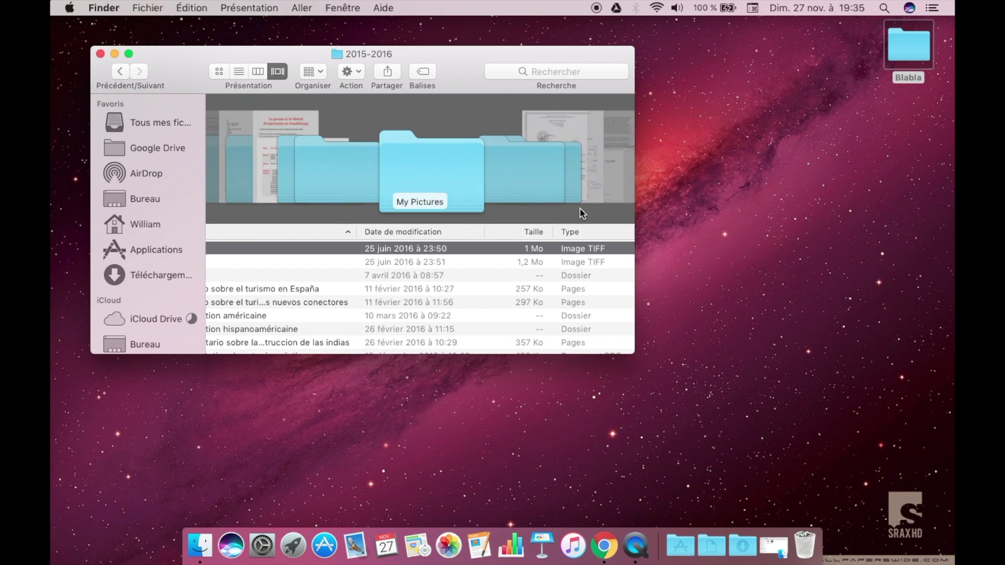
scroll(581, 213, "right", 10)
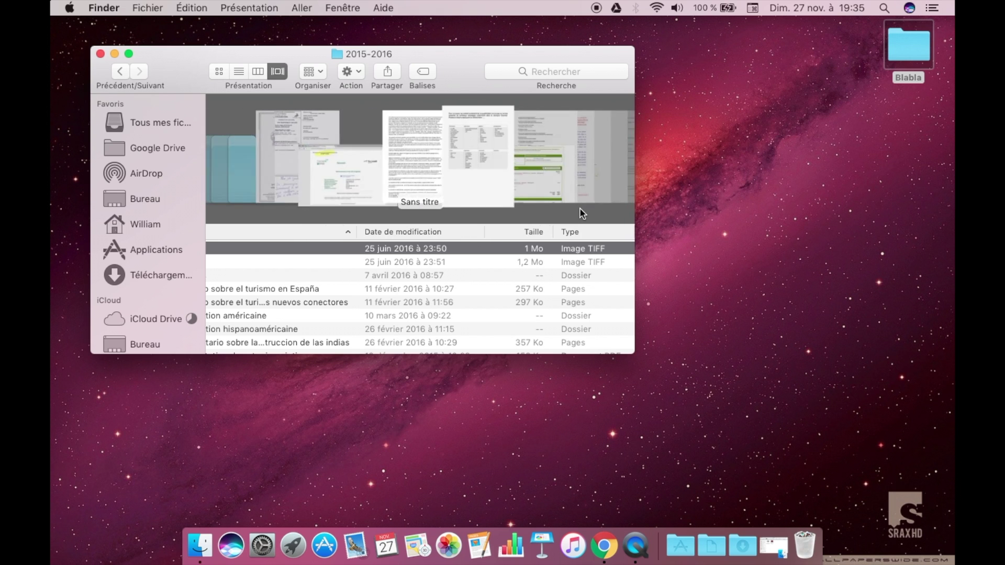
scroll(582, 212, "right", 10)
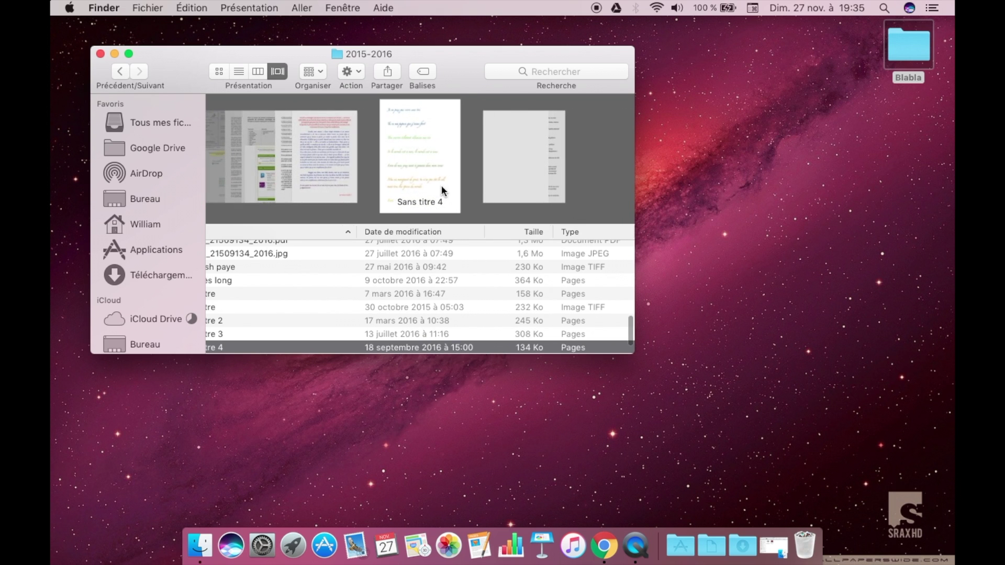
scroll(340, 147, "left", 15)
left_click(100, 53)
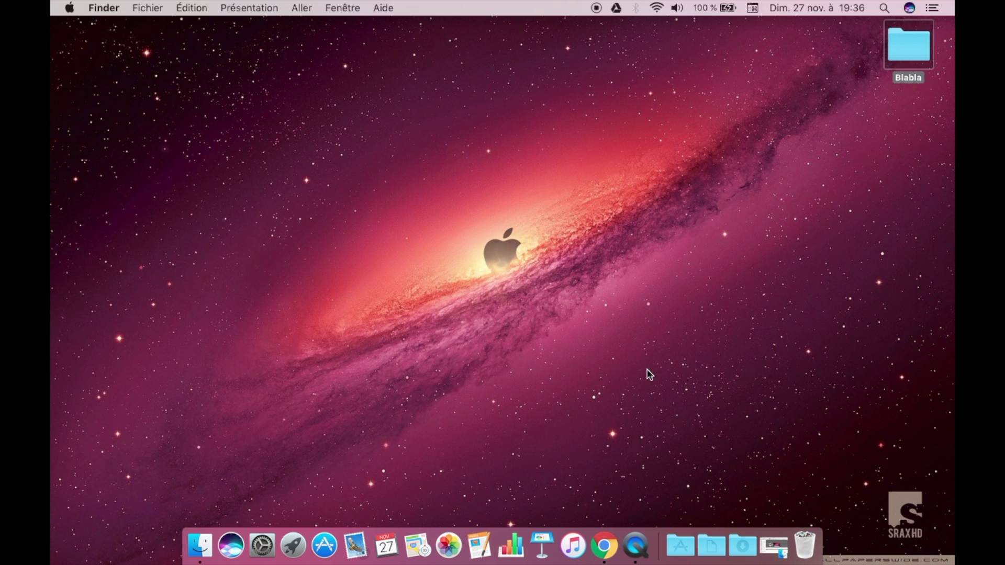
Restore the minimized Blabla window and flip between its two Cover Flow previews, ending on imac-wallpaper-1280x800.jpg
left_click(776, 547)
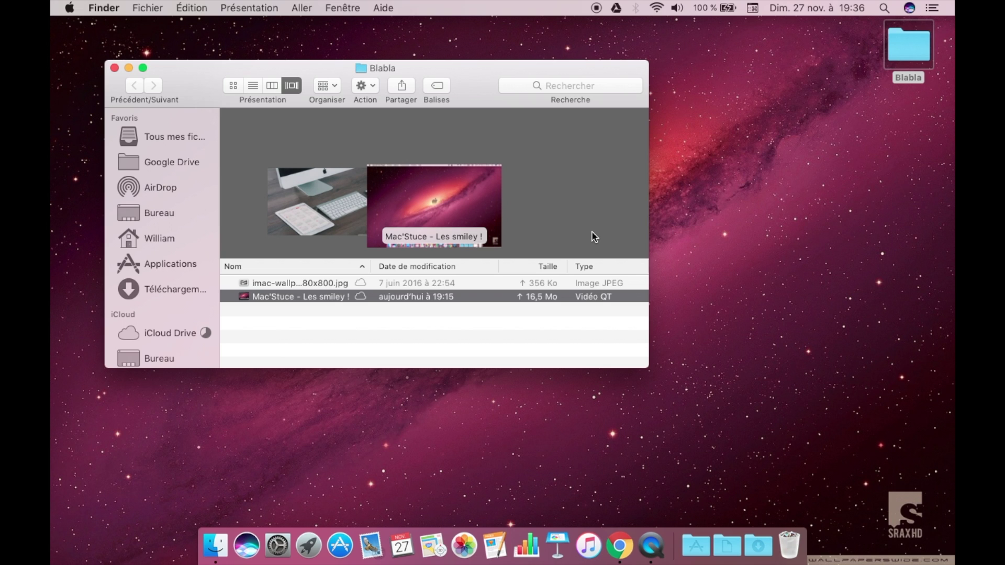
left_click(318, 199)
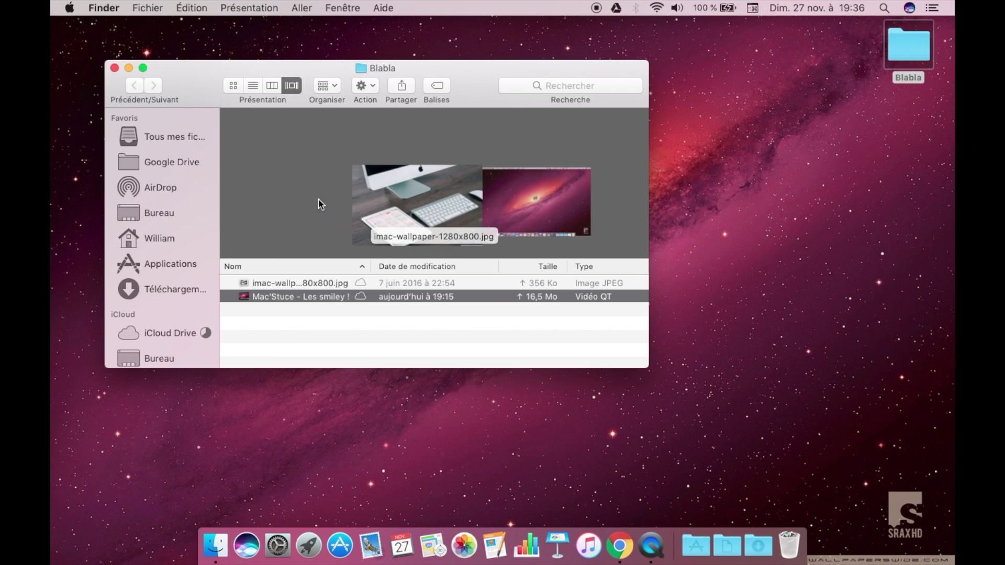
left_click(547, 199)
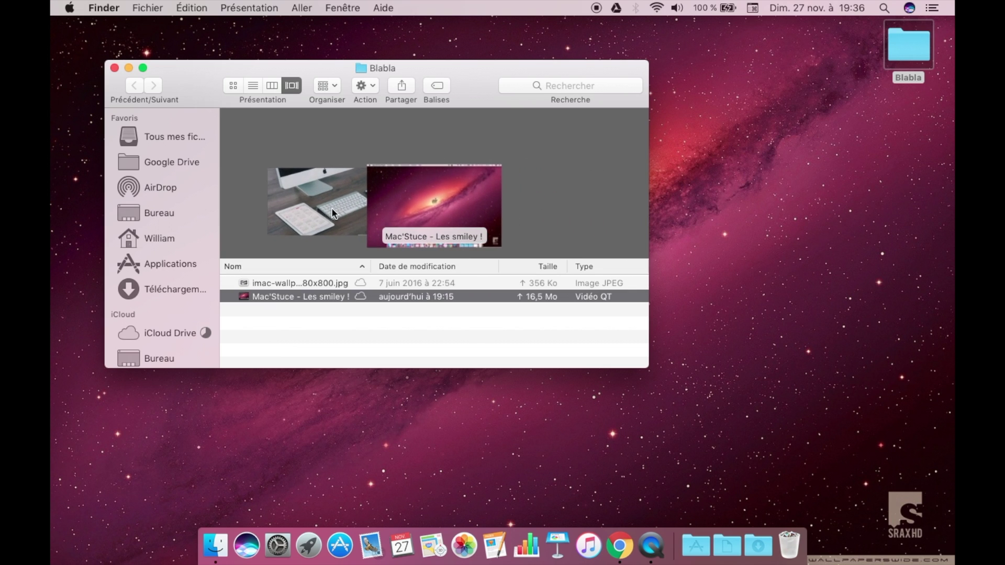
left_click(332, 212)
left_click(539, 218)
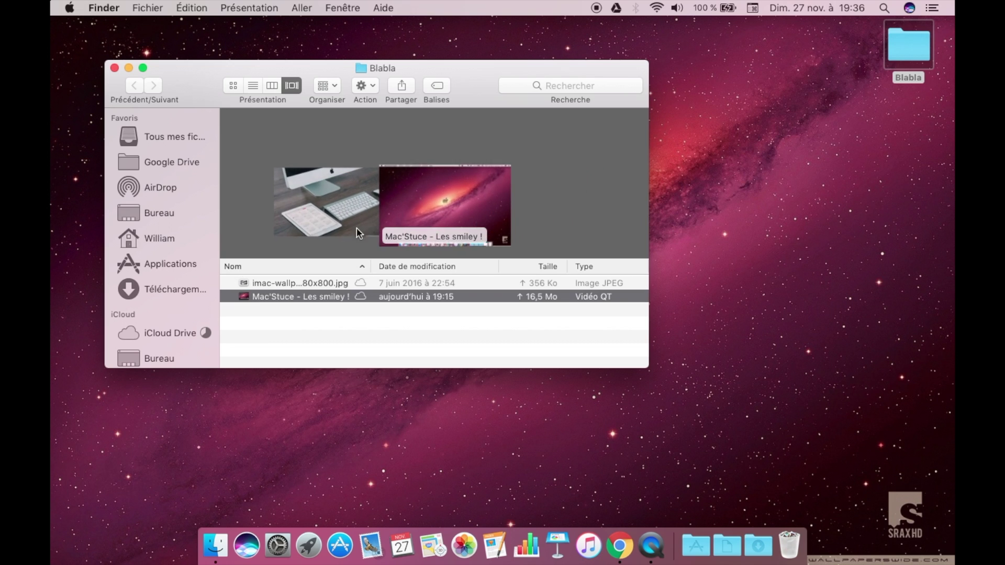
left_click(327, 209)
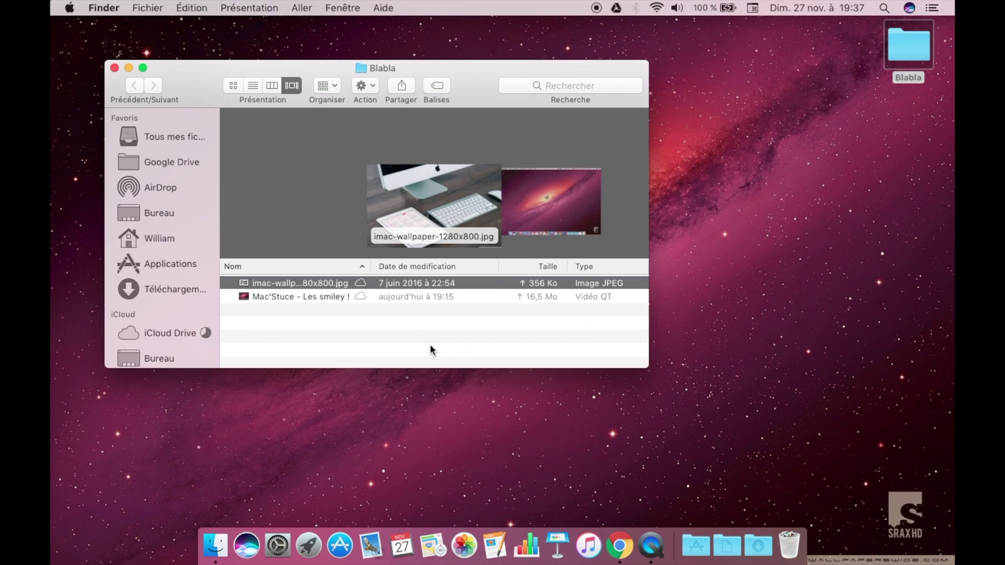
Switch the Blabla folder to list view and back to Cover Flow, and select imac-wallpaper-1280x800.jpg in the file list
left_click(253, 86)
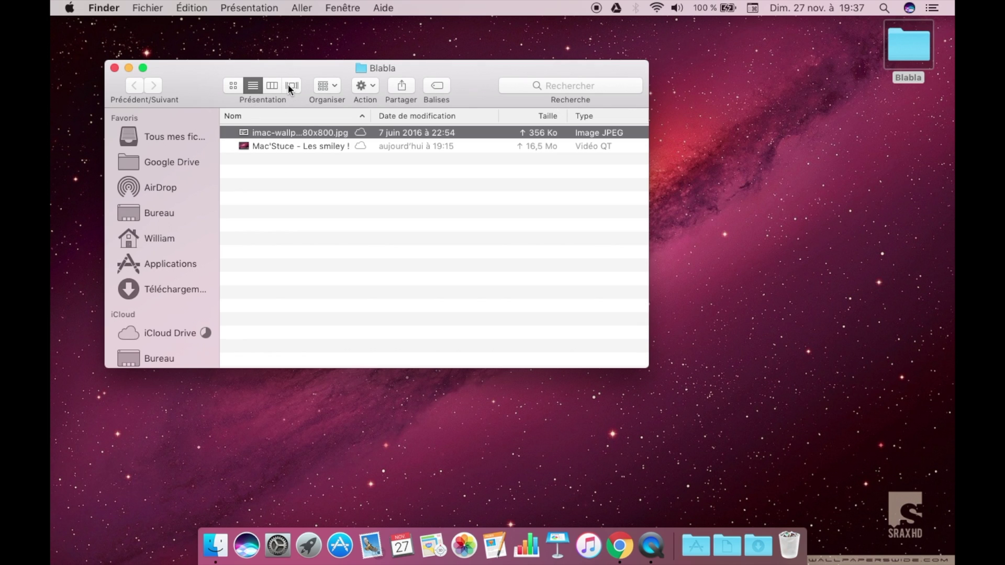
left_click(291, 87)
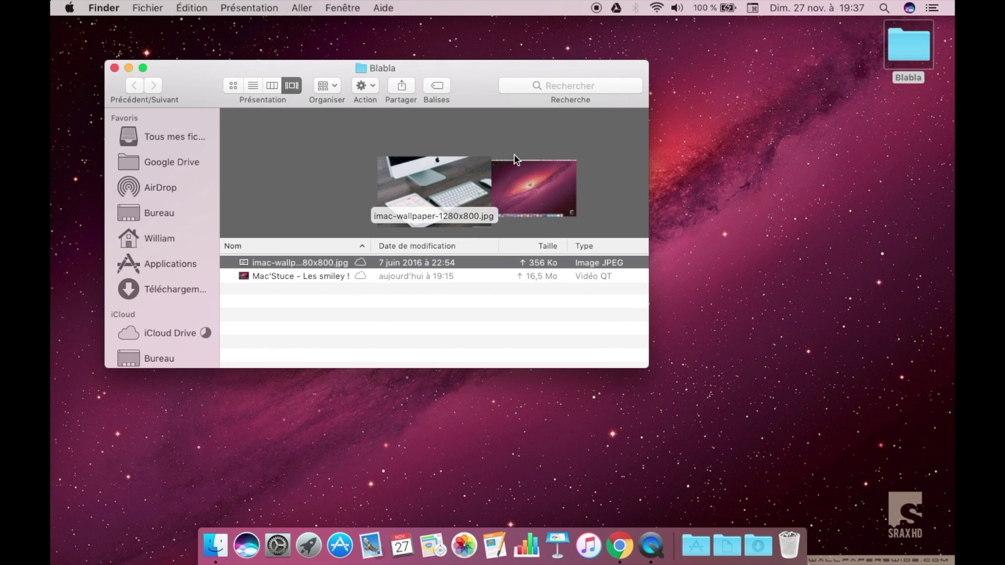
left_click(401, 274)
left_click(414, 265)
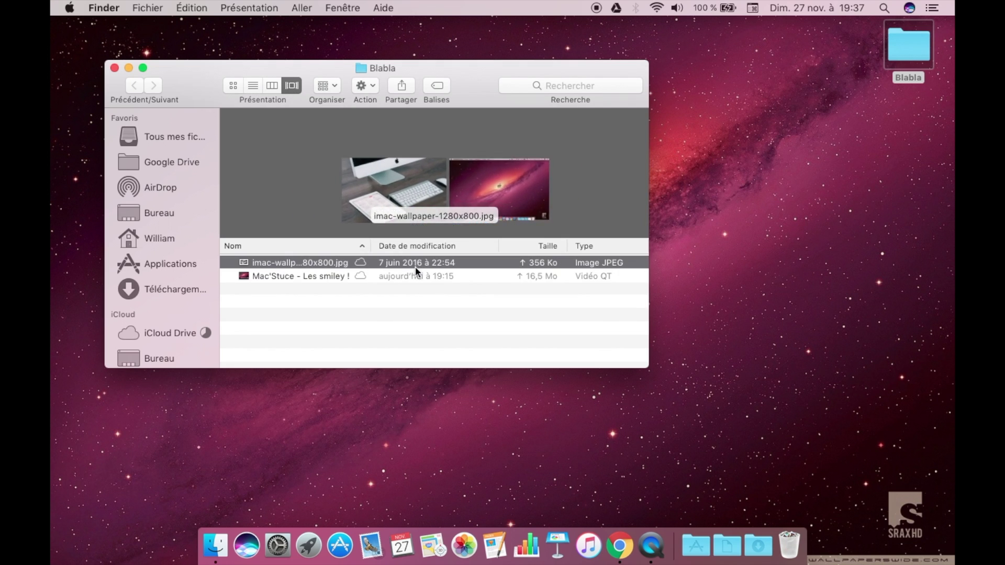
Bring the "Mac'Stuce - Les smiley !" video to the front in Cover Flow and play its preview
left_click(527, 192)
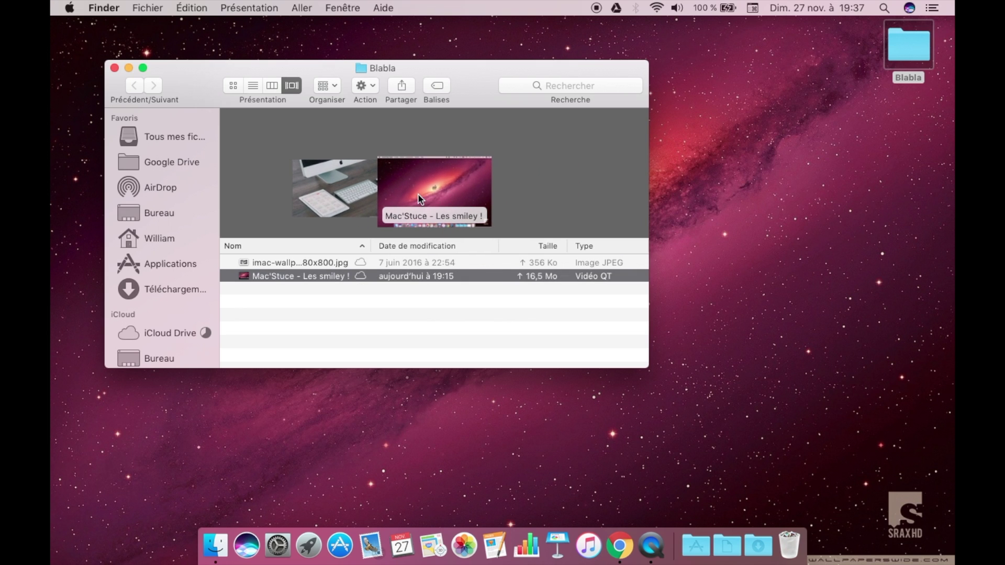
mouse_move(435, 194)
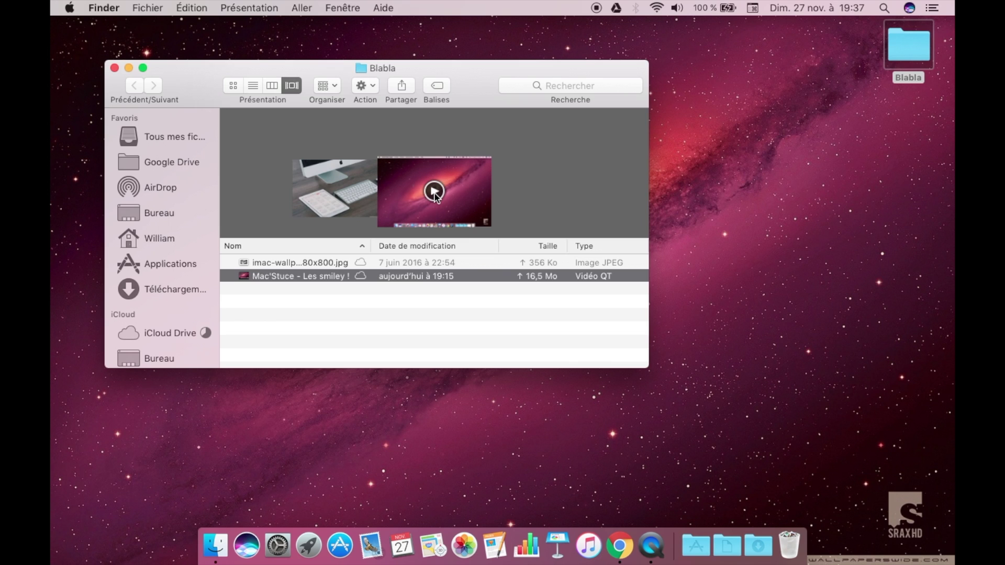
left_click(435, 192)
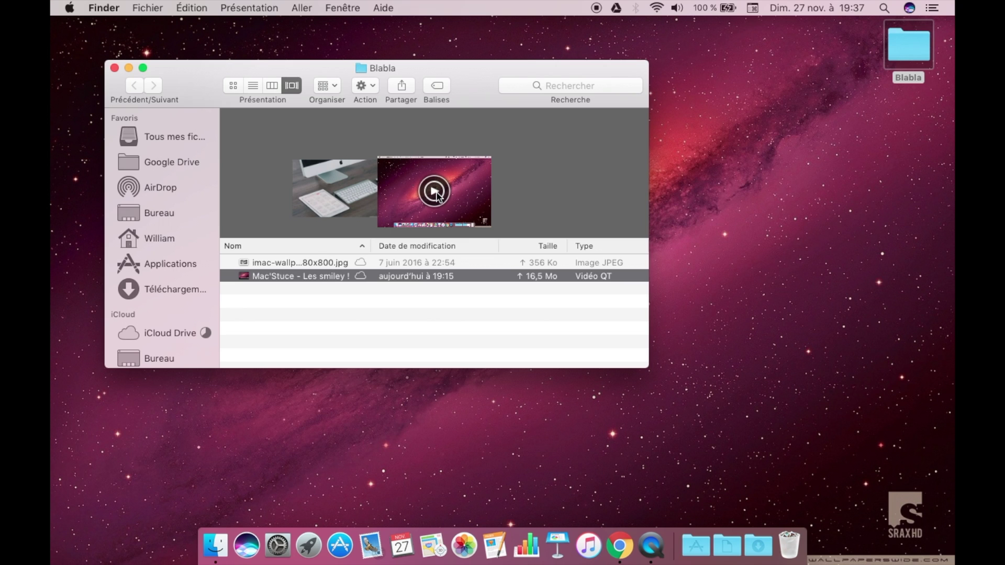
Flip back and forth between the image and video previews in the Blabla folder, and clear the file selection
scroll(438, 197, "left", 2)
scroll(439, 197, "right", 2)
scroll(438, 197, "left", 1)
scroll(439, 197, "right", 1)
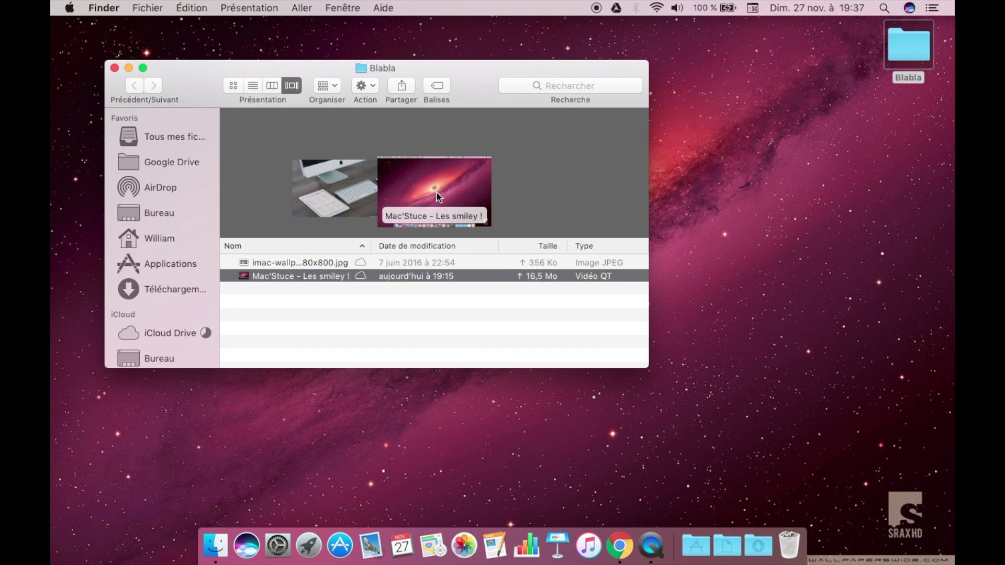
scroll(439, 197, "left", 1)
scroll(438, 196, "right", 1)
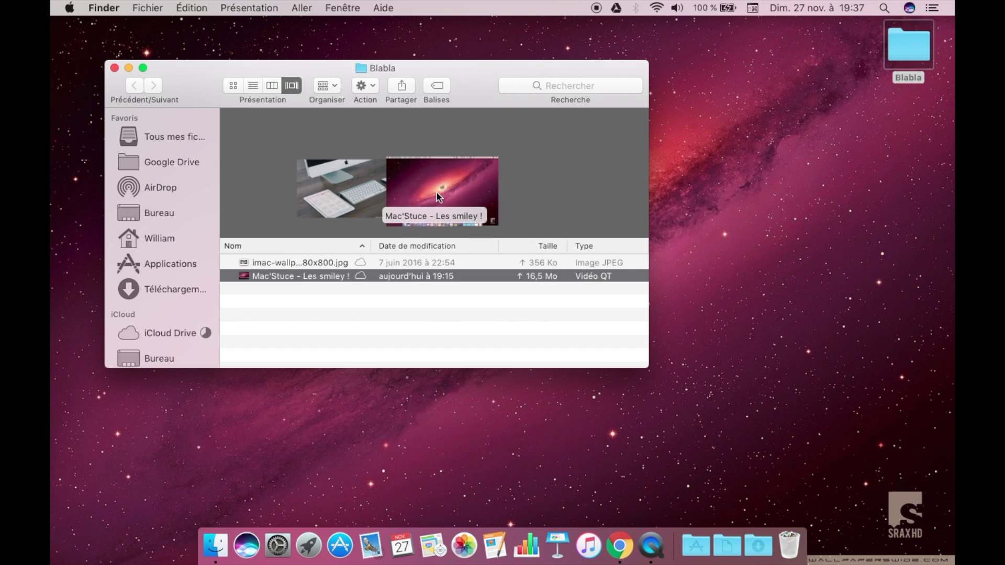
scroll(439, 196, "left", 1)
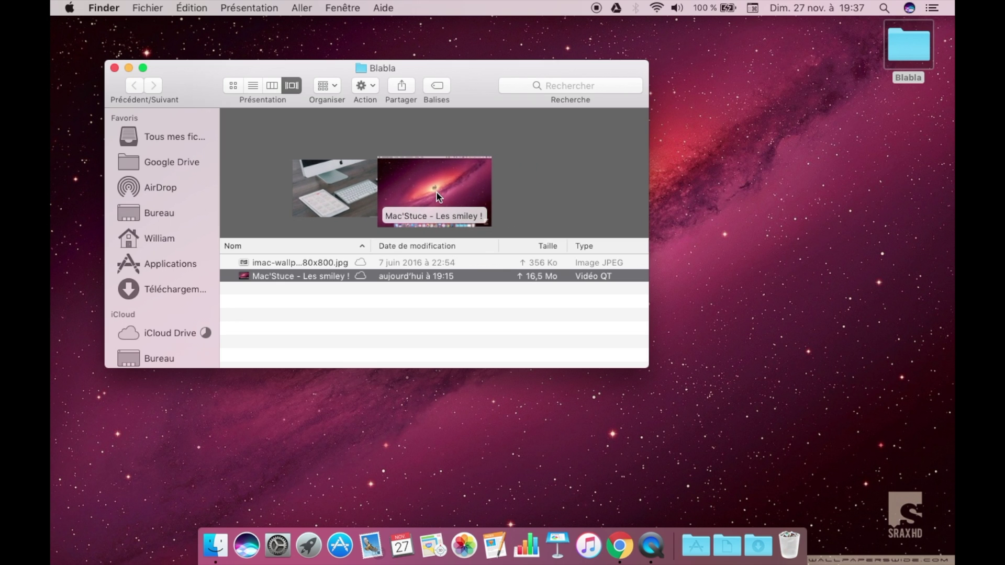
scroll(438, 197, "left", 2)
scroll(438, 198, "right", 2)
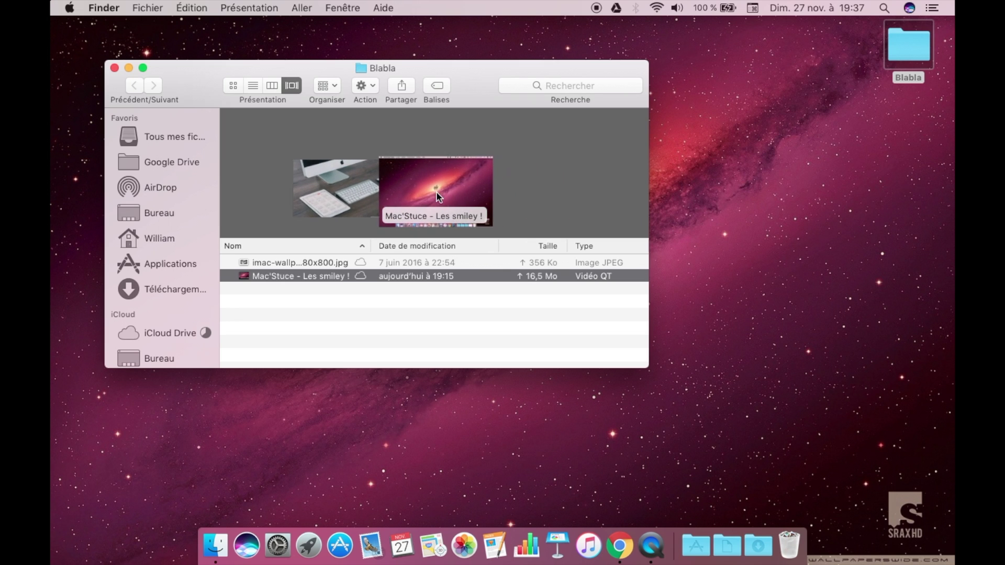
left_click(336, 330)
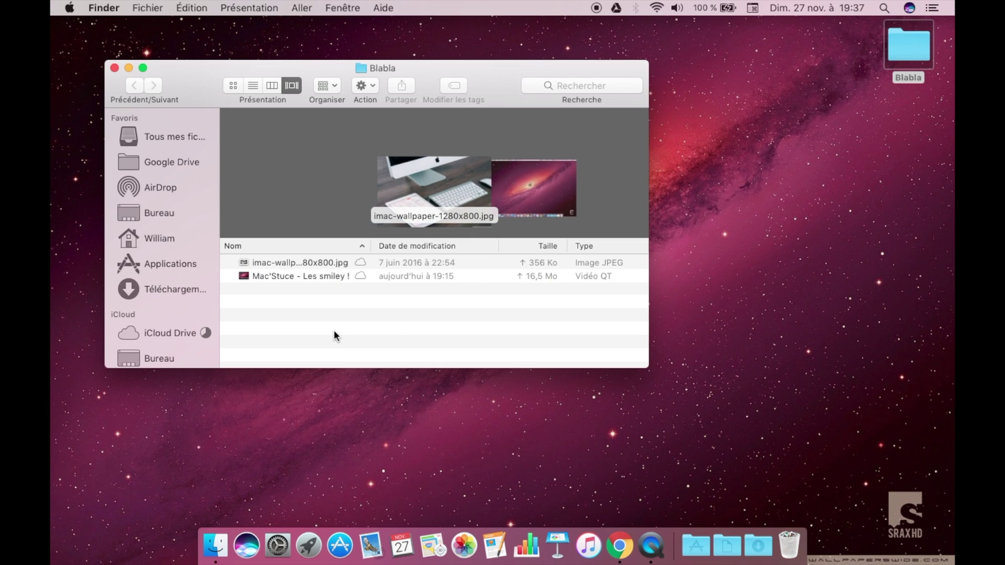